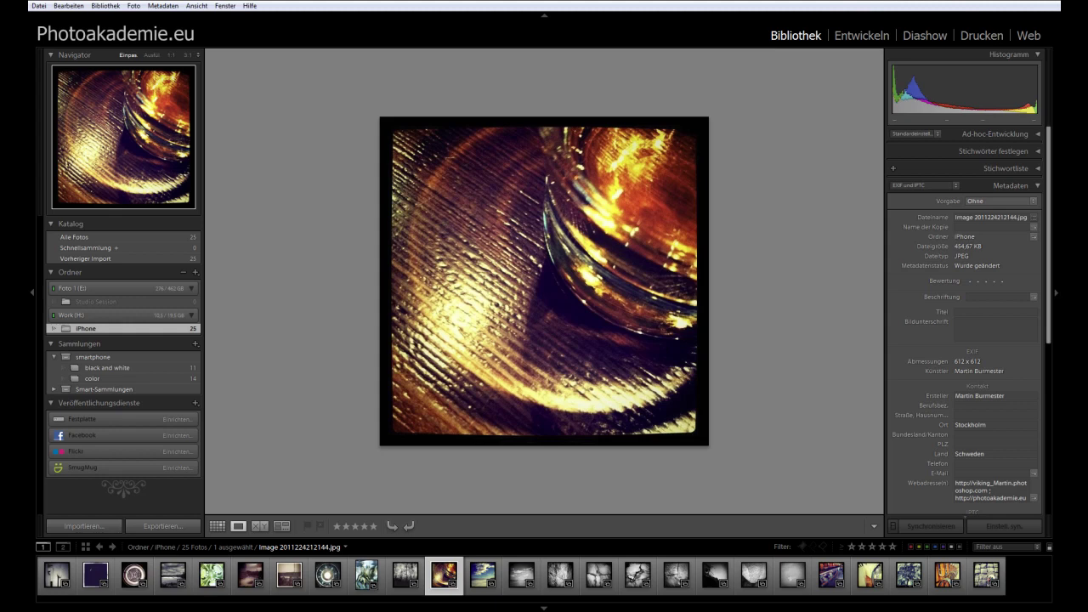
Start tethered capture 'Studio Session' using the Sitzungsname - Sequenz naming template, saving to E:\Tethered.
{"action": "left_click", "coordinate": [290, 215]}
{"action": "left_click", "coordinate": [38, 5]}
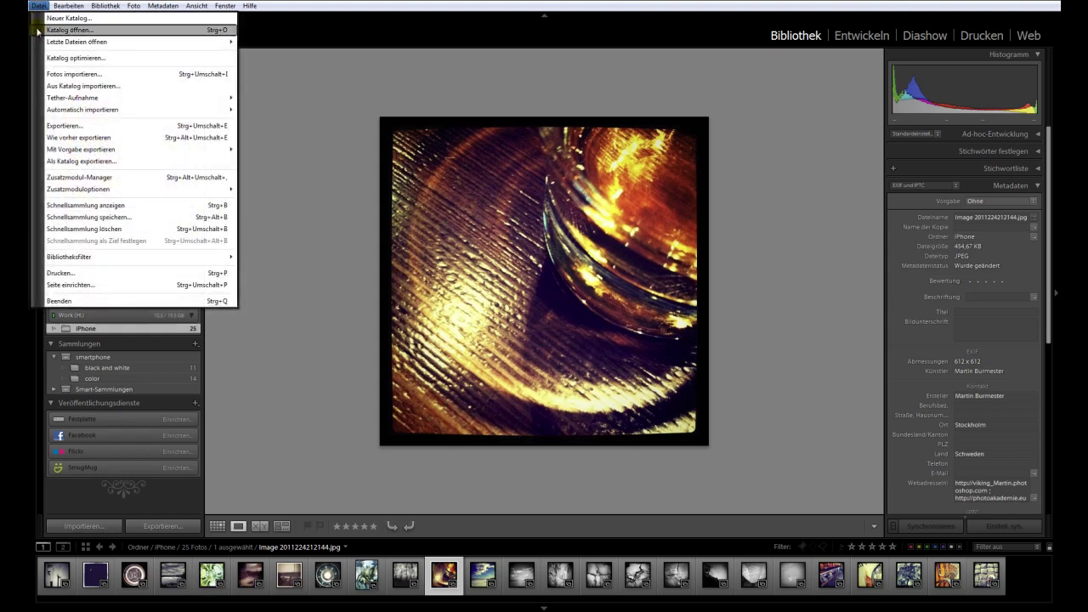
{"action": "mouse_move", "coordinate": [136, 98]}
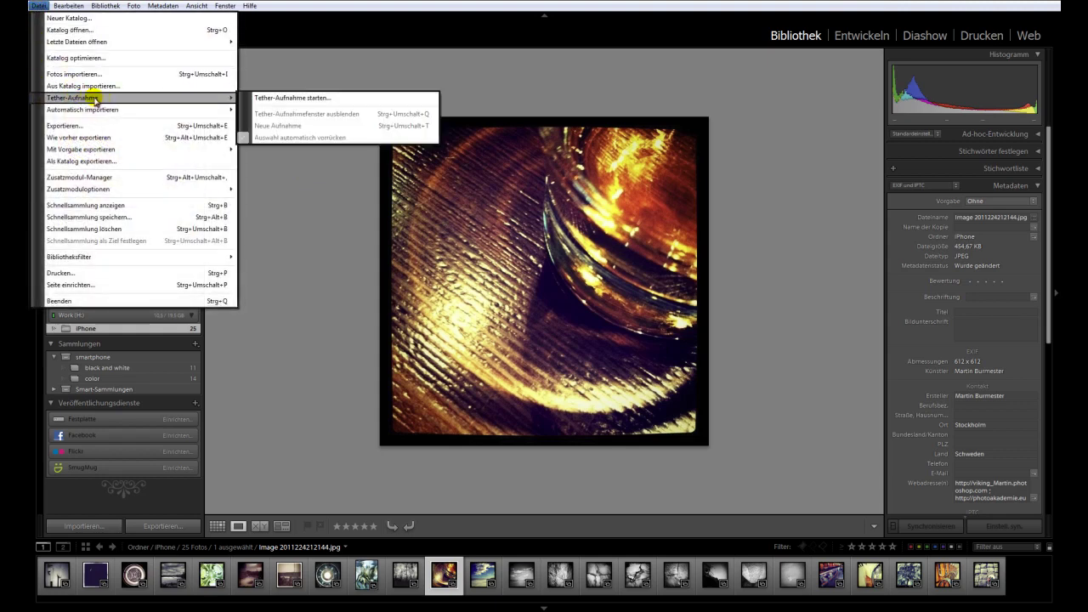
{"action": "left_click", "coordinate": [284, 98]}
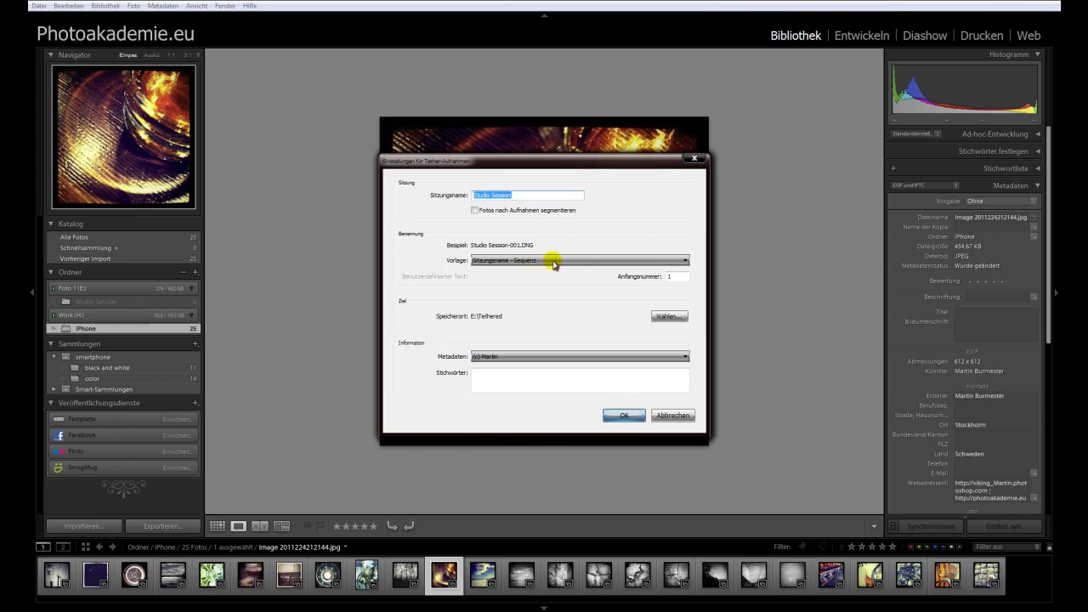
{"action": "left_click", "coordinate": [554, 264]}
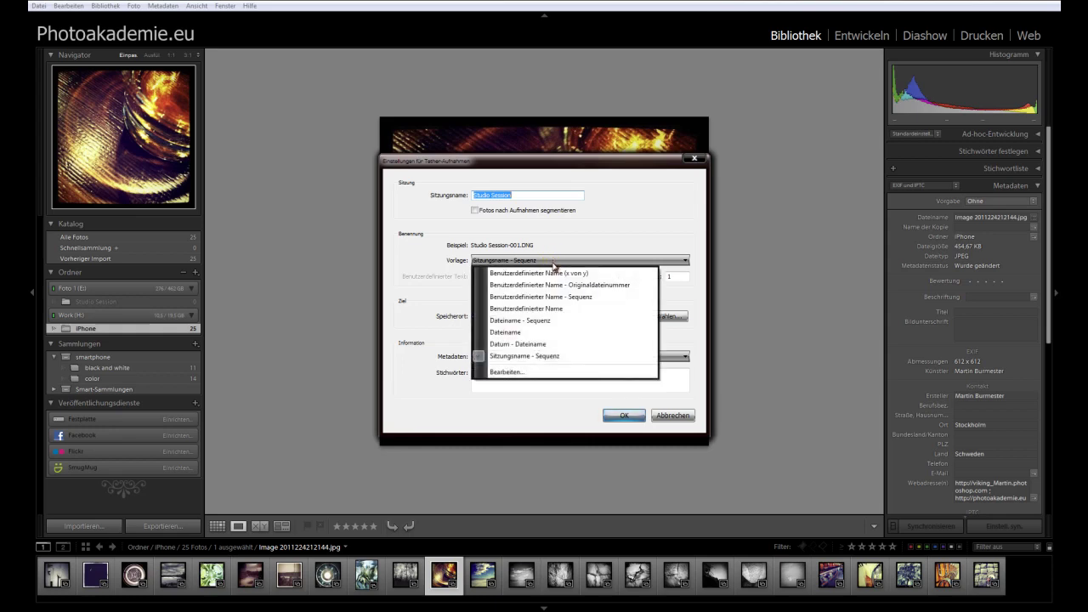
{"action": "left_click", "coordinate": [626, 219]}
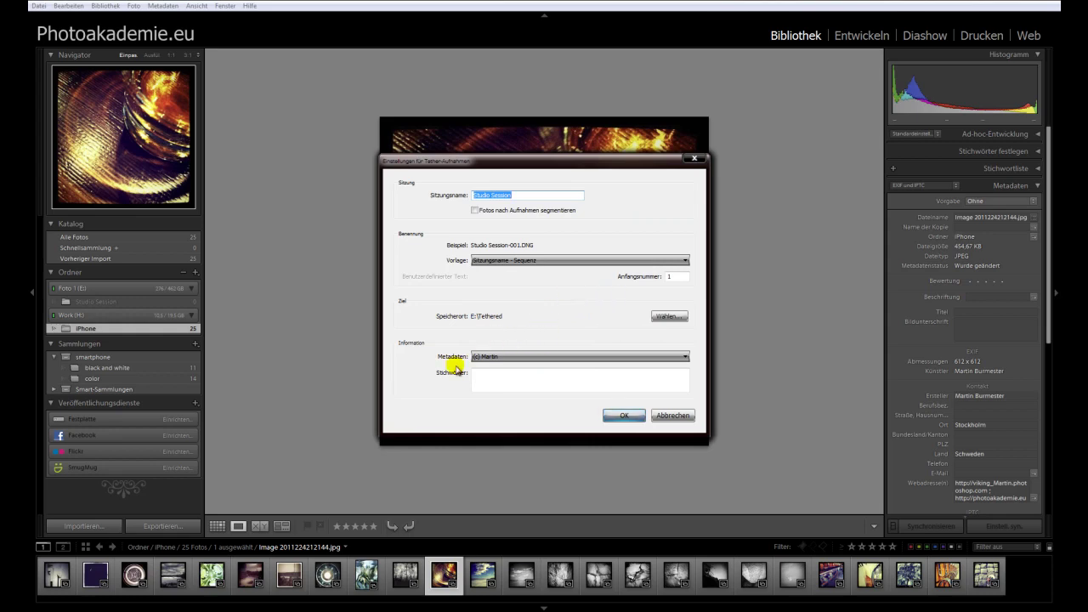
{"action": "left_click", "coordinate": [621, 416]}
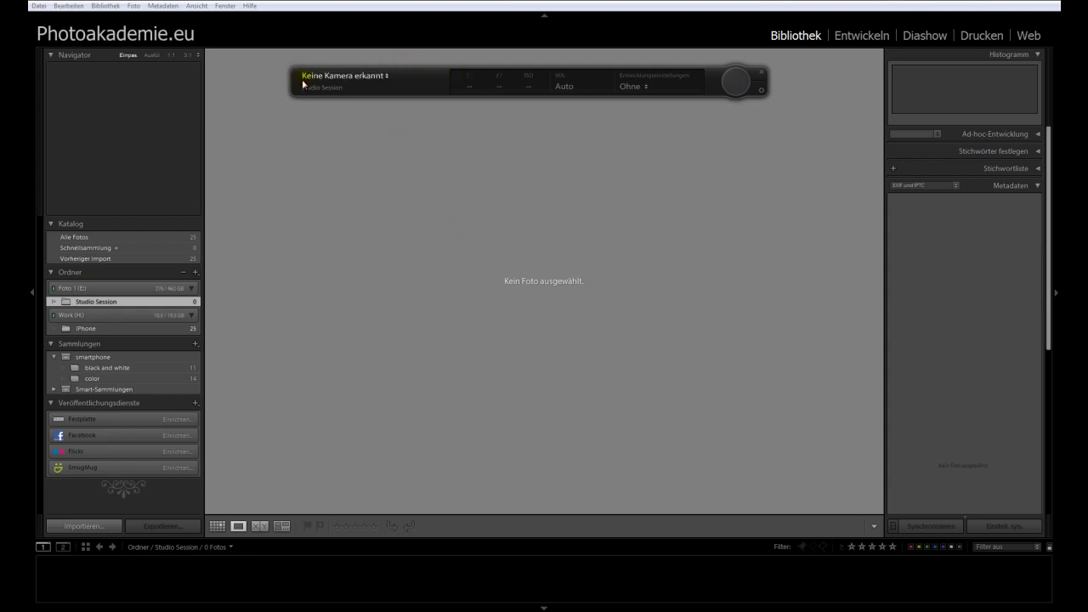
Confirm the tether bar shows no camera detected, then widen the right histogram and metadata panel.
{"action": "left_click", "coordinate": [386, 77]}
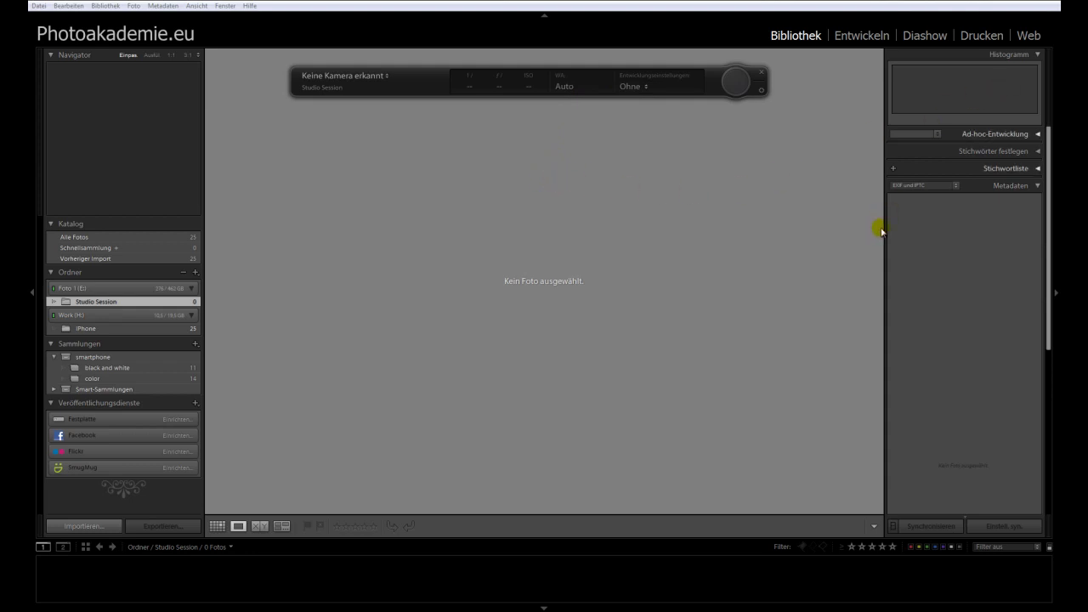
{"action": "left_click_drag", "start_coordinate": [885, 227], "coordinate": [835, 220]}
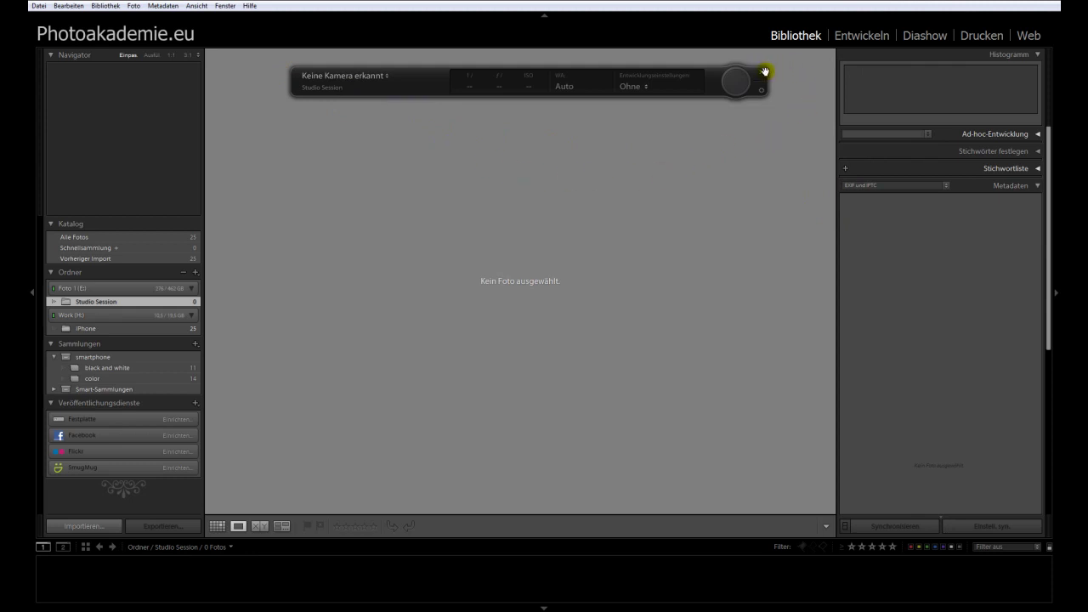
Close the tether bar and display the tree photo IMG_1287.JPG from the black and white collection.
{"action": "left_click", "coordinate": [761, 74]}
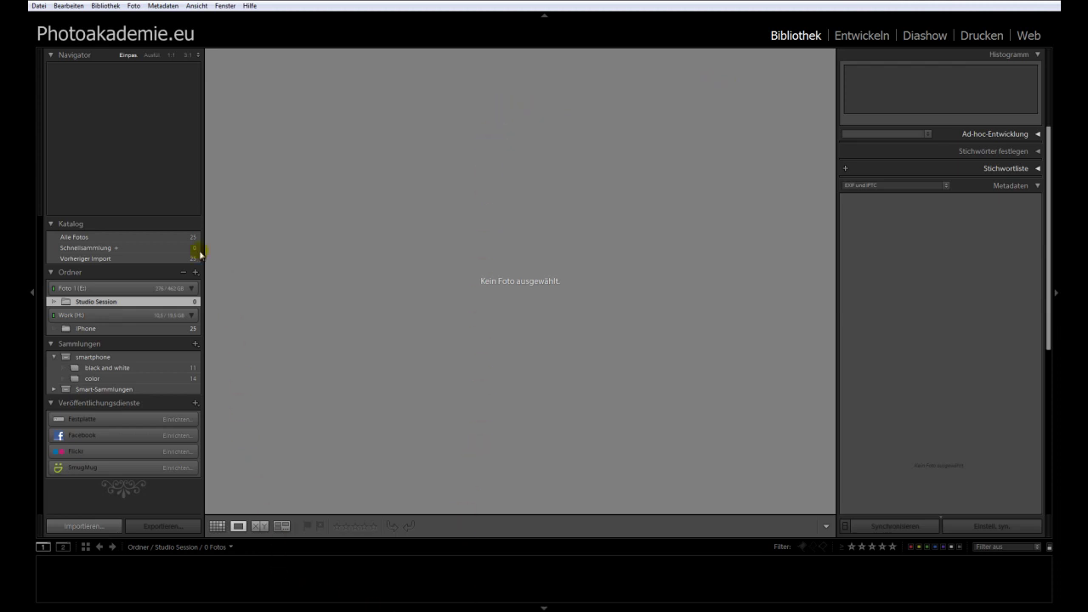
{"action": "left_click", "coordinate": [115, 371]}
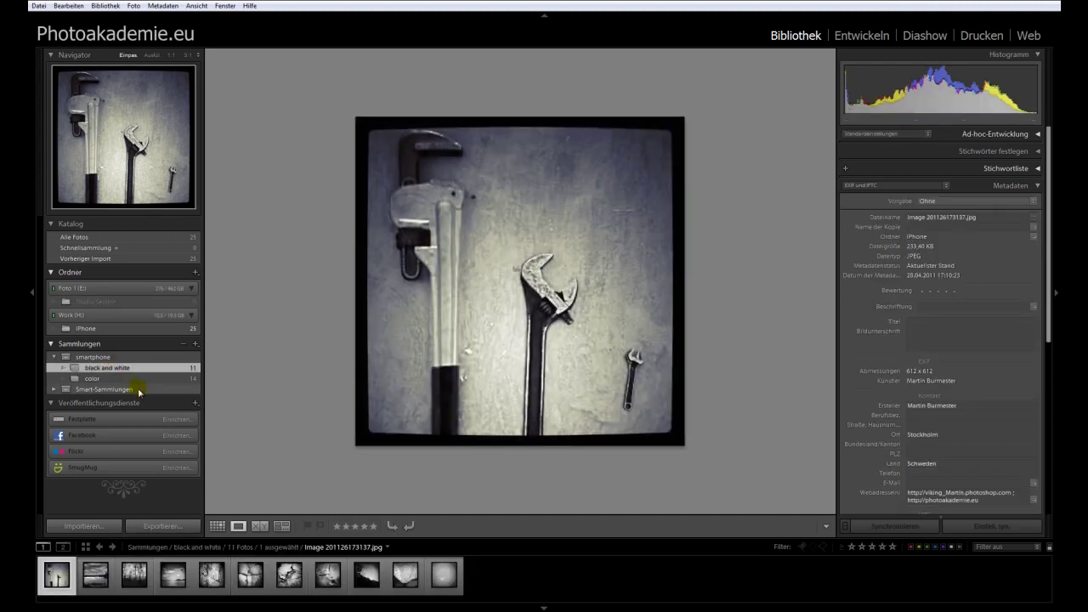
{"action": "left_click", "coordinate": [365, 577]}
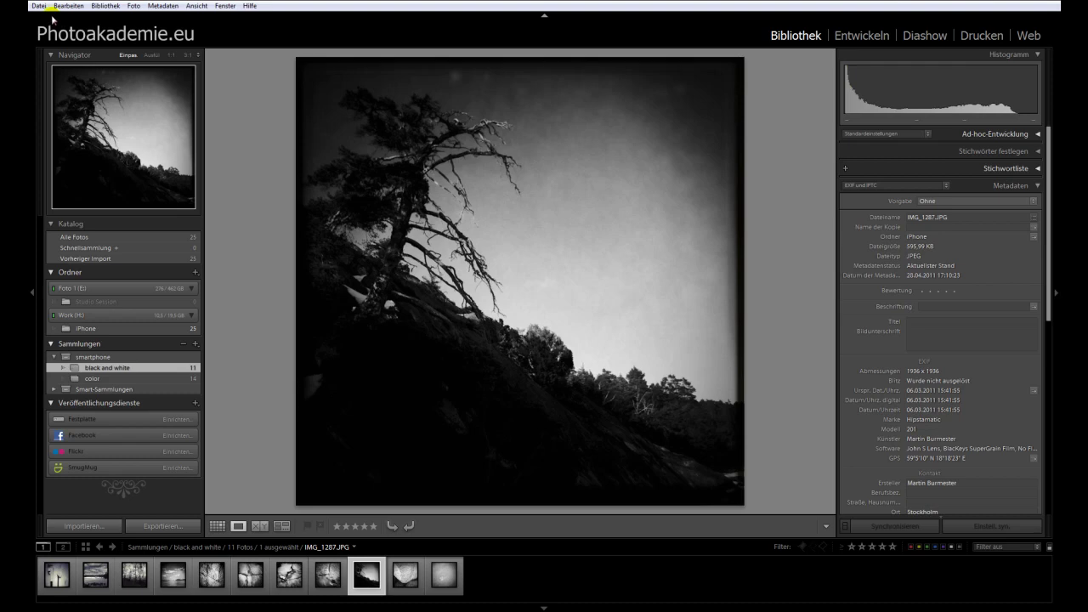
Review and confirm auto-import settings: move to E:\Tethered, file-name naming, minimal previews.
{"action": "left_click", "coordinate": [39, 6]}
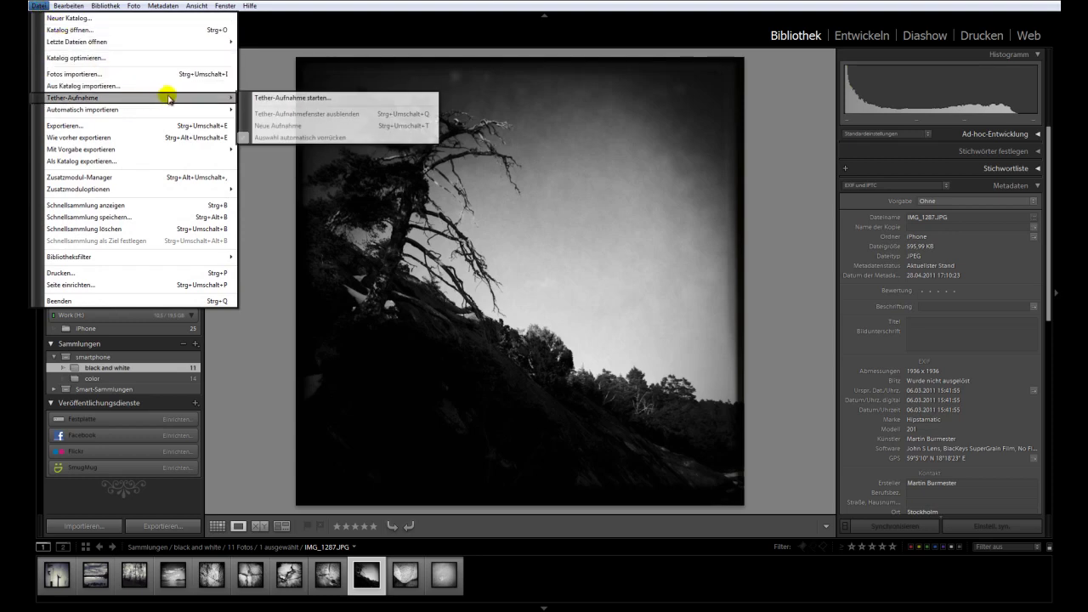
{"action": "mouse_move", "coordinate": [82, 109]}
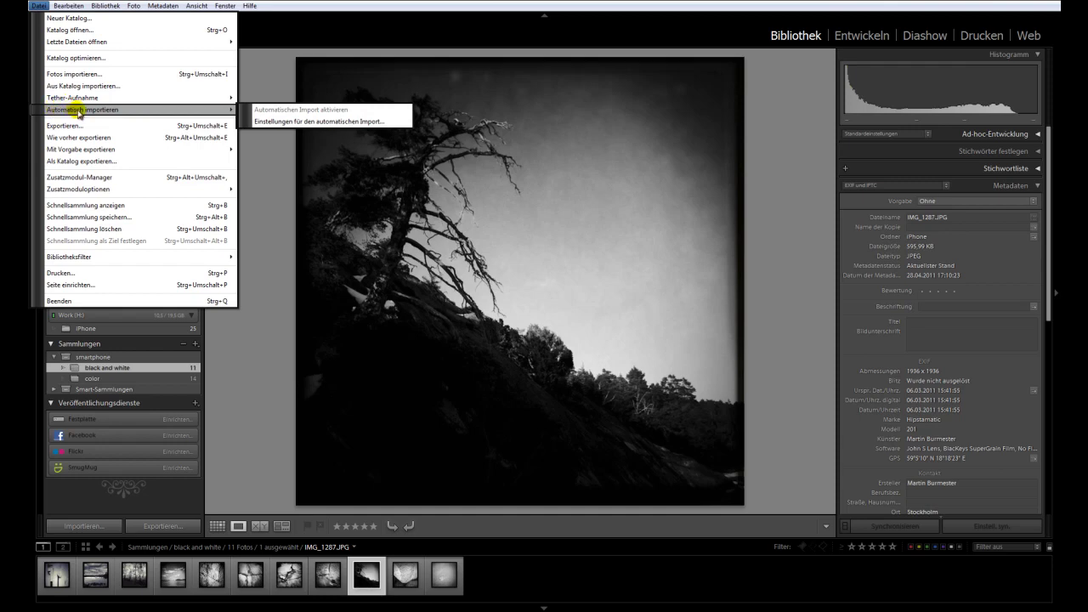
{"action": "left_click", "coordinate": [296, 122]}
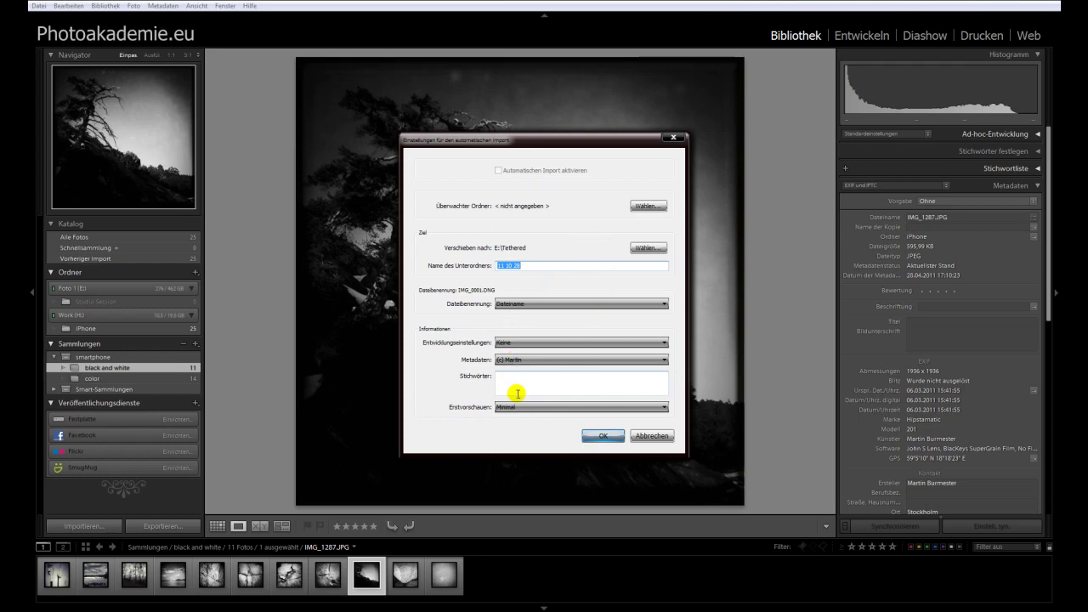
{"action": "left_click", "coordinate": [601, 436]}
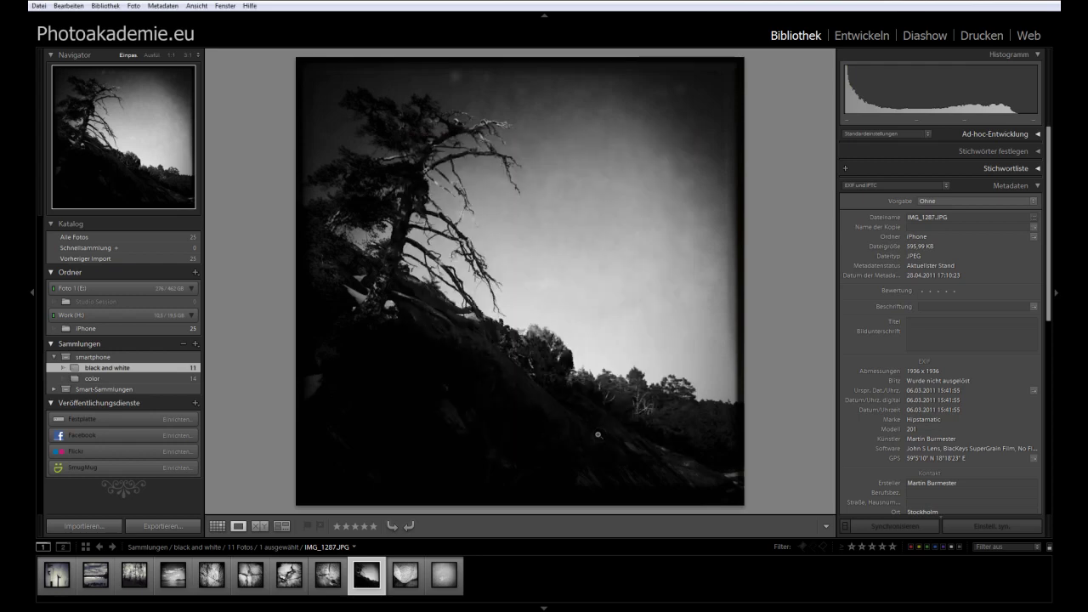
{"action": "left_click", "coordinate": [39, 6]}
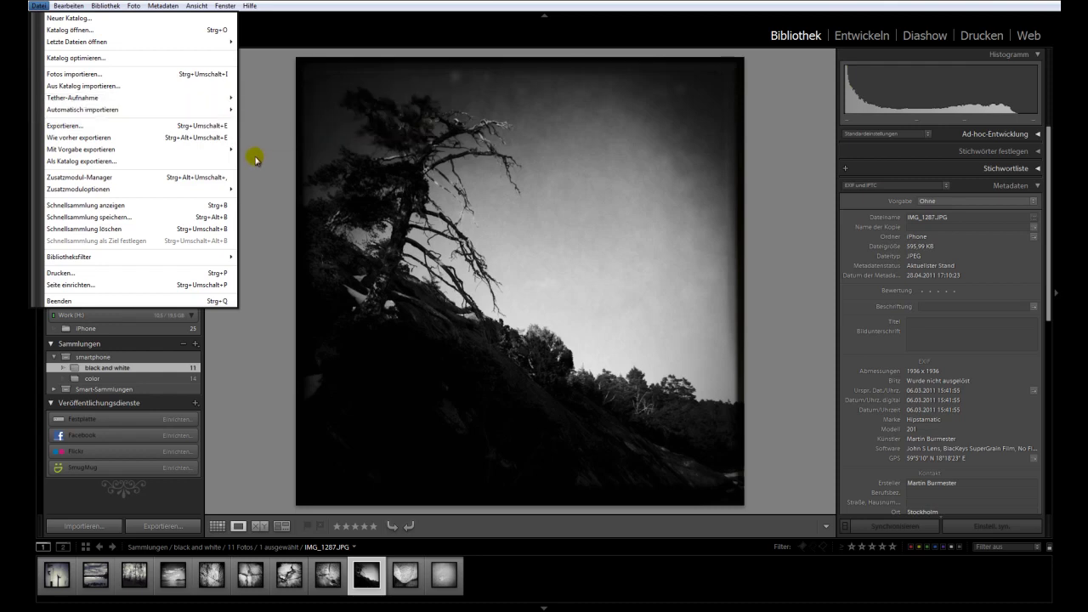
{"action": "mouse_move", "coordinate": [82, 109]}
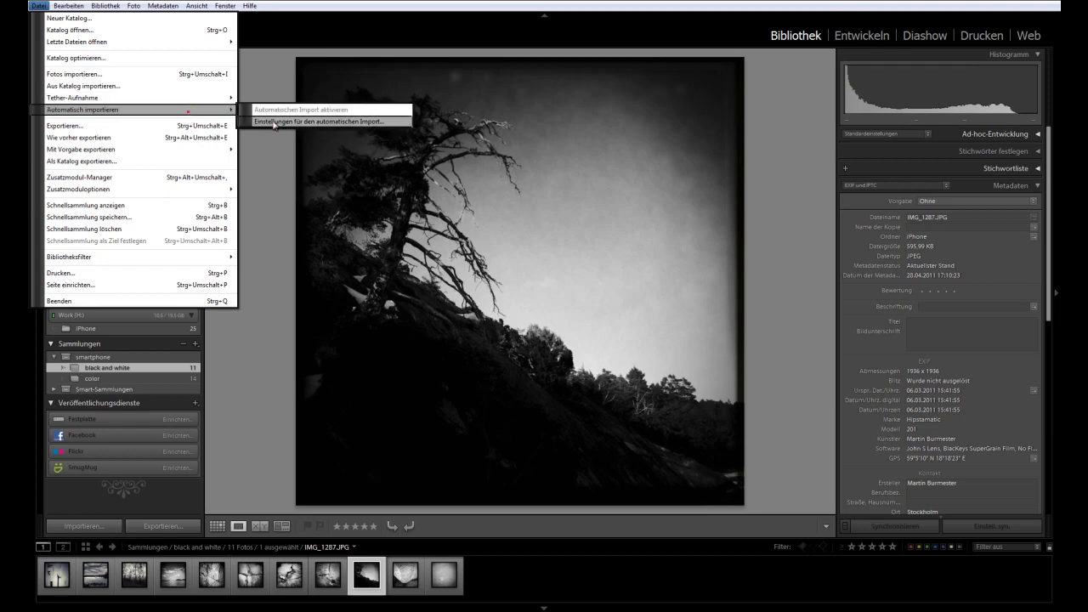
{"action": "left_click", "coordinate": [272, 121]}
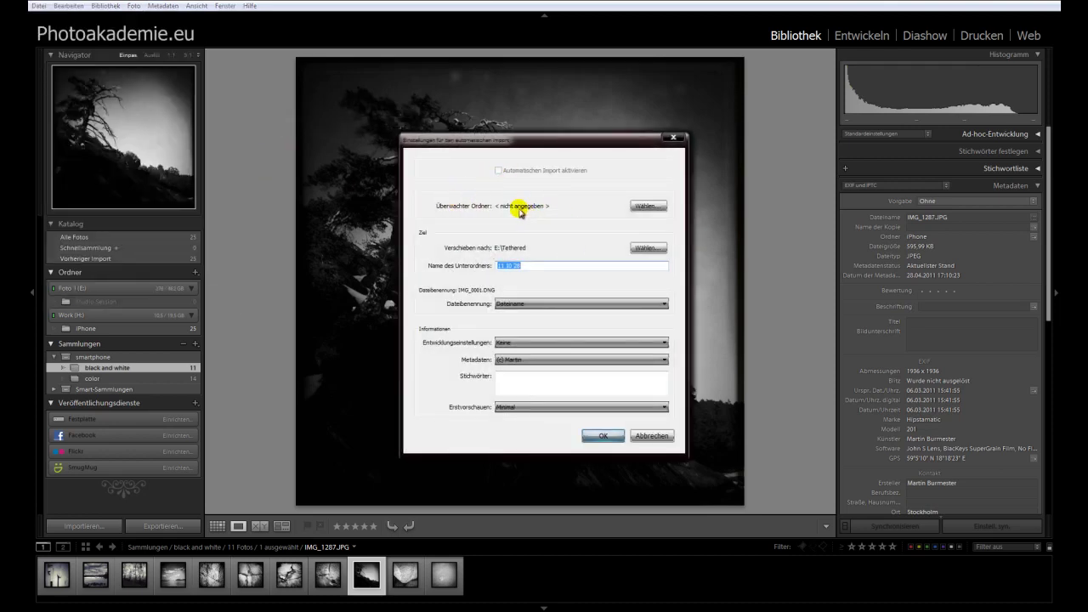
{"action": "left_click", "coordinate": [647, 437]}
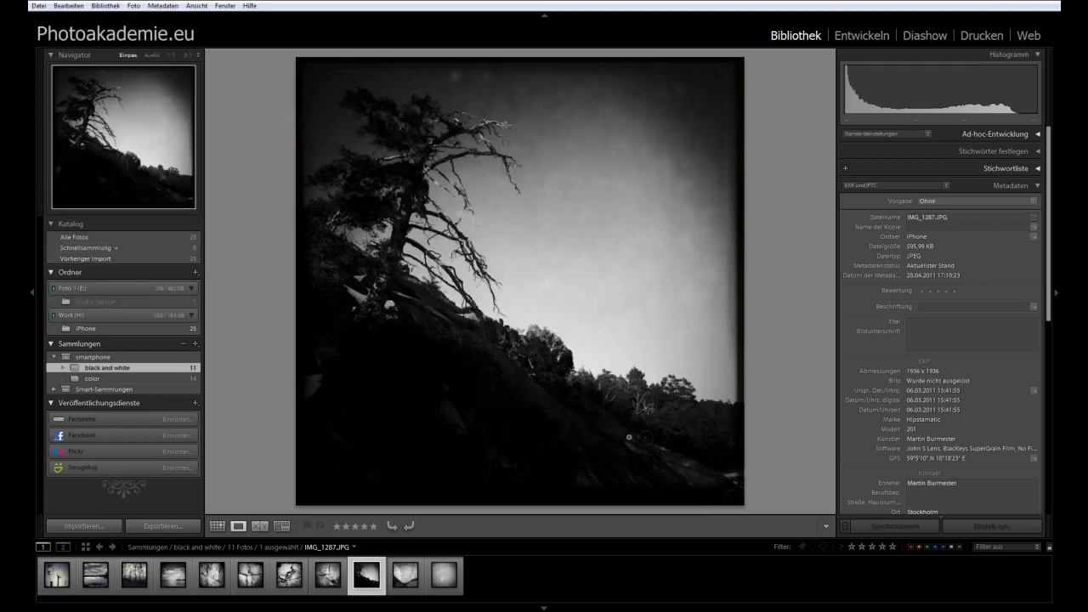
{"action": "left_click", "coordinate": [38, 6]}
{"action": "mouse_move", "coordinate": [136, 110]}
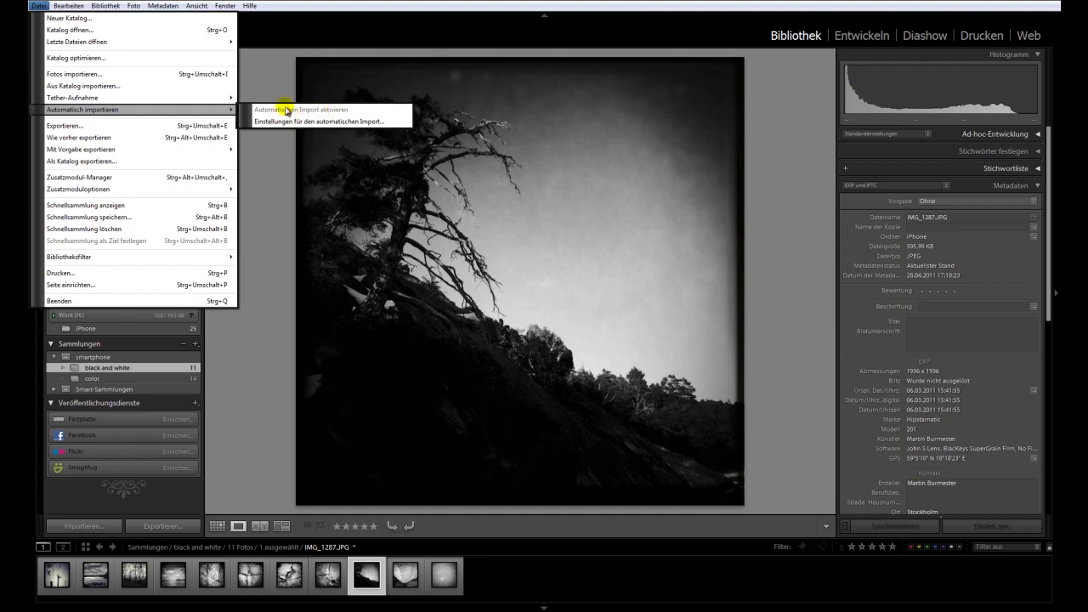
{"action": "left_click", "coordinate": [262, 169]}
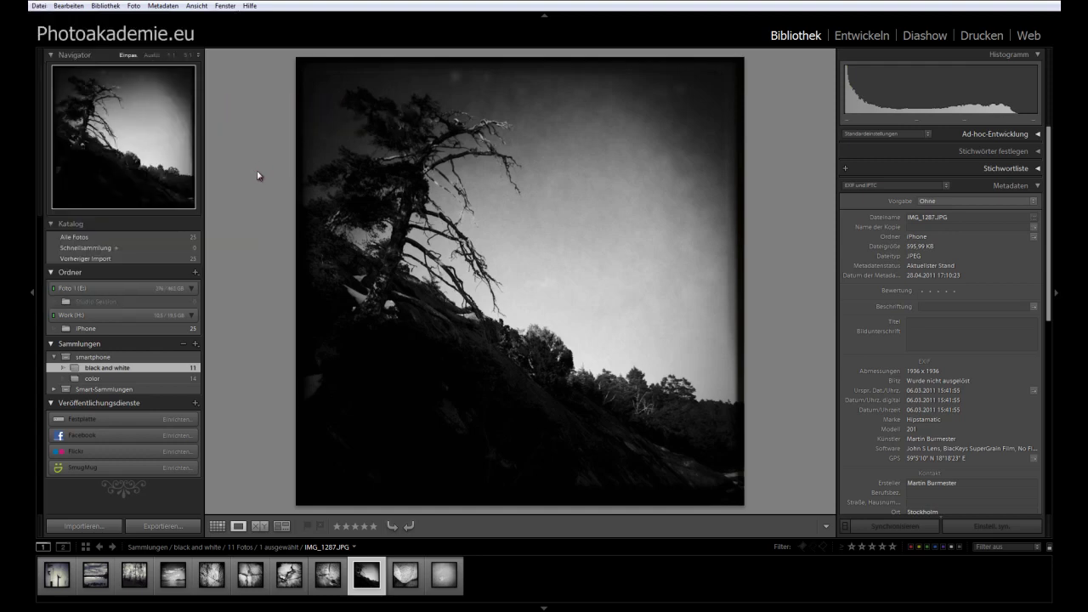